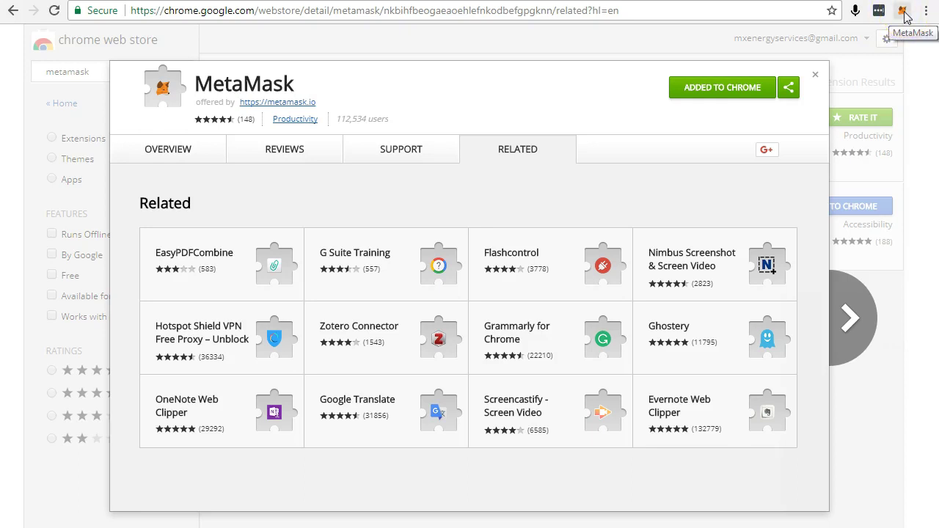
# Set up a MetaMask wallet vault protected by a new password entered and confirmed.
pyautogui.click(905, 12)
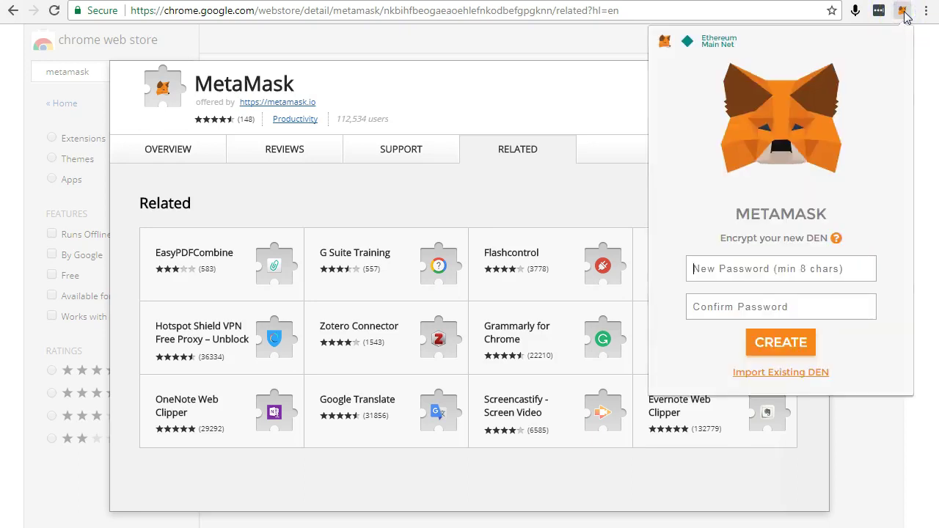
pyautogui.click(763, 273)
pyautogui.write('••••')
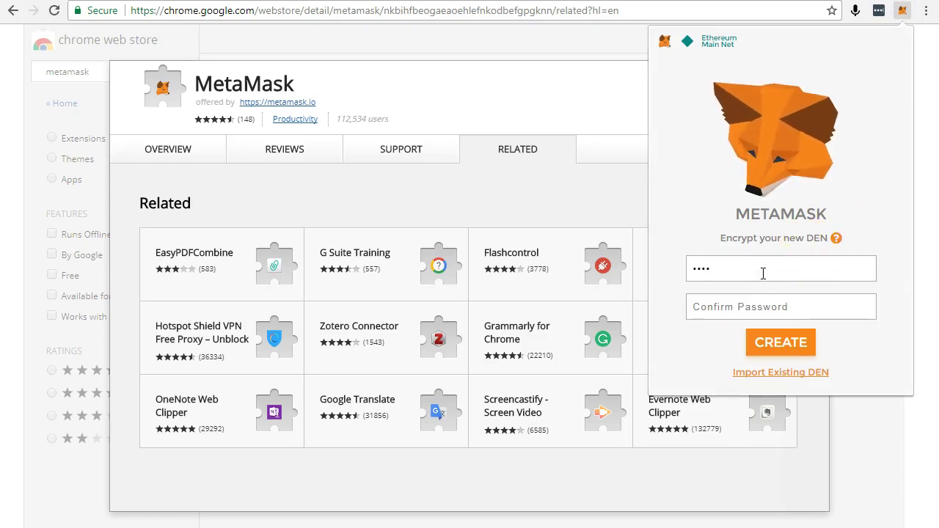
pyautogui.write('•••••')
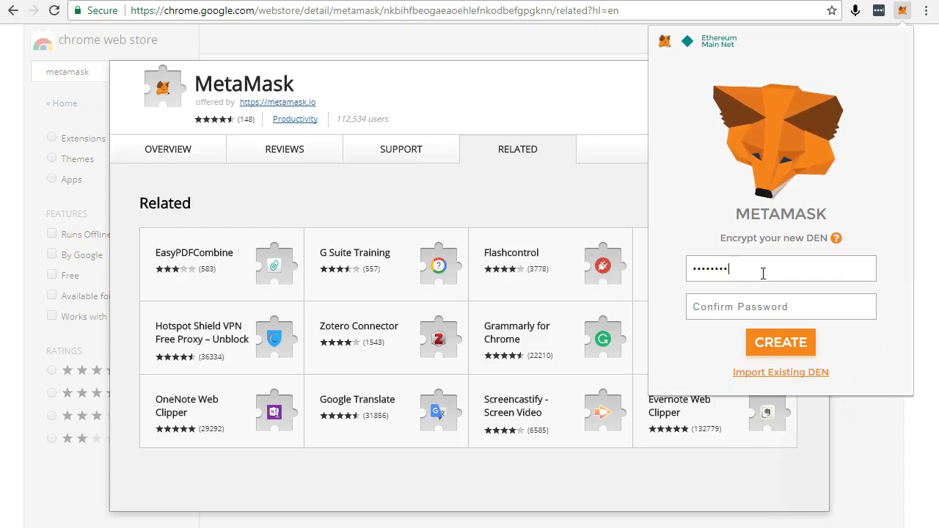
pyautogui.click(694, 315)
pyautogui.write('••••')
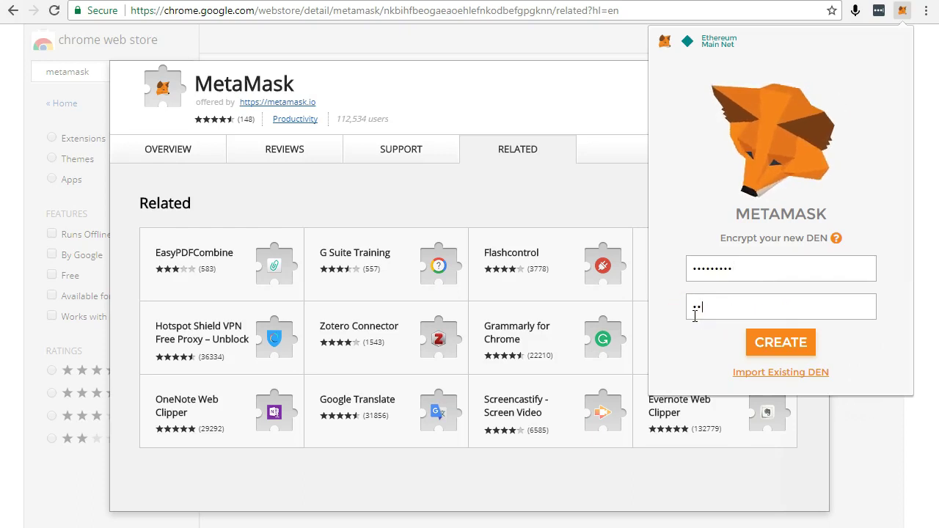
pyautogui.write('•••••')
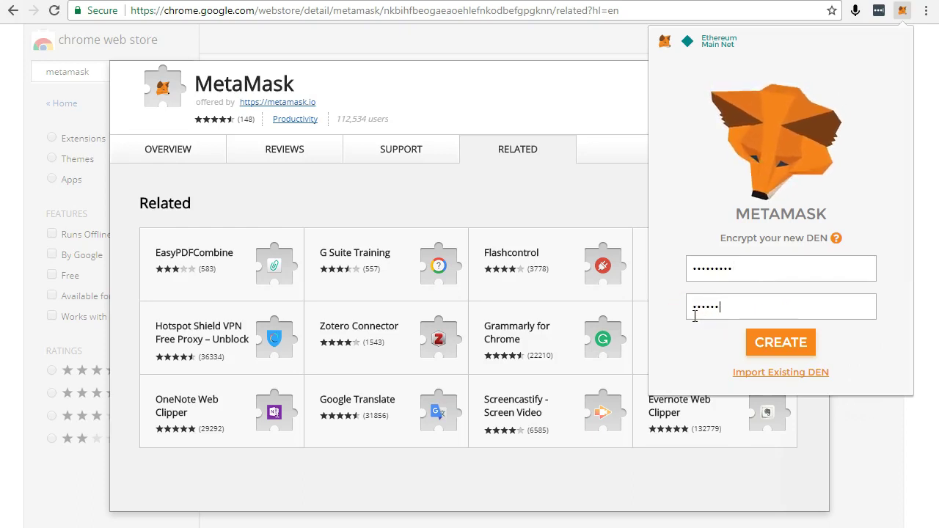
pyautogui.click(752, 339)
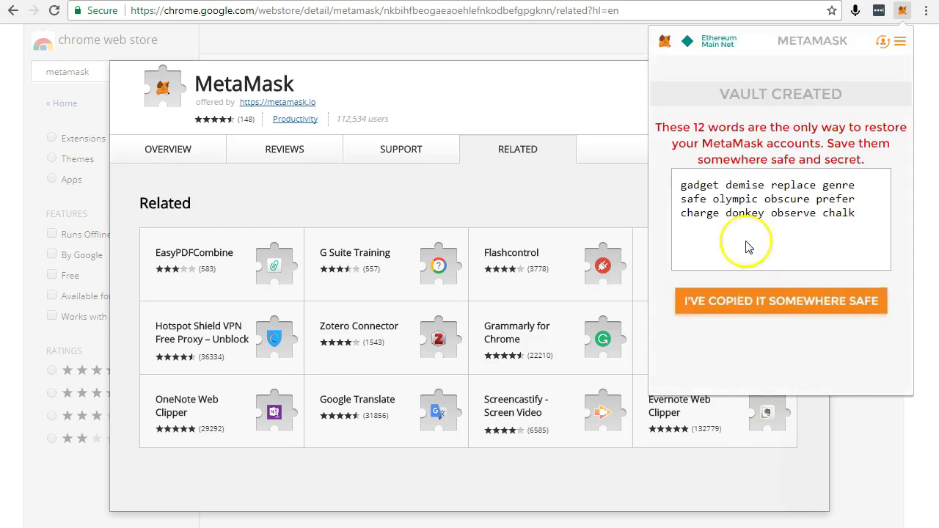
# Confirm the 12 recovery words are saved and switch to the Google 'lastpass' results tab.
pyautogui.click(756, 311)
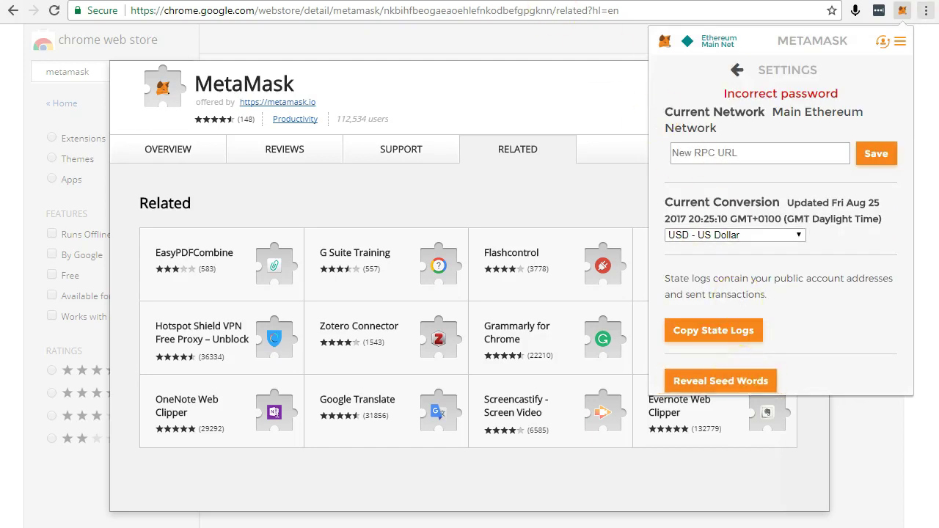
pyautogui.hotkey('ctrl', 'Tab')
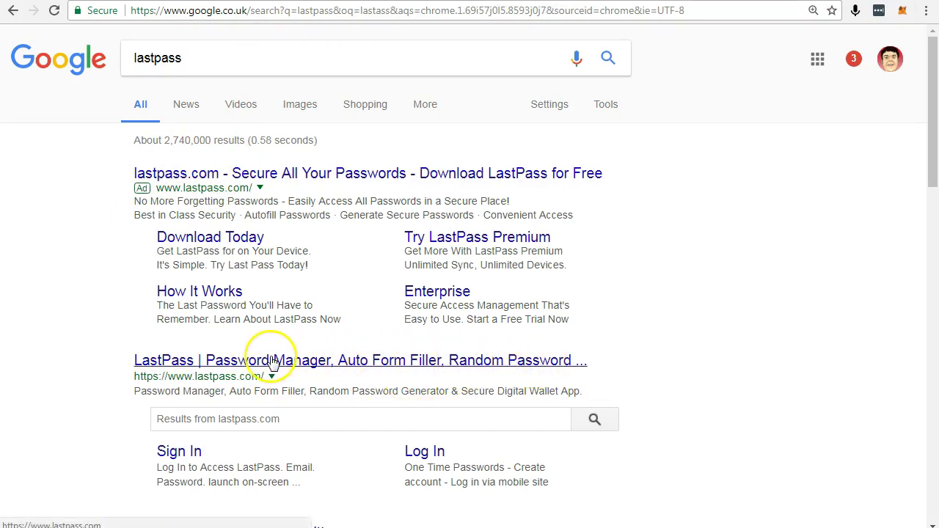
# Search Google for Changelly and open the official Changelly site from the results.
pyautogui.click(879, 15)
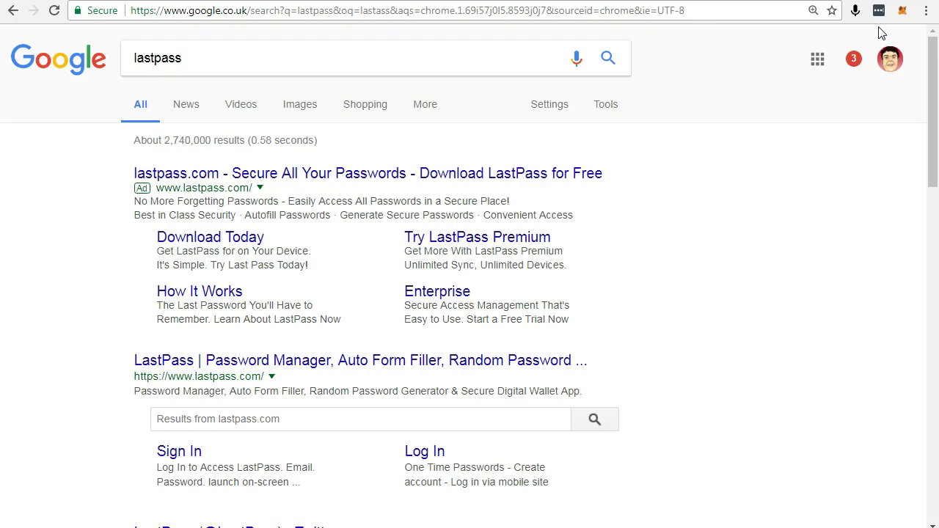
pyautogui.click(778, 27)
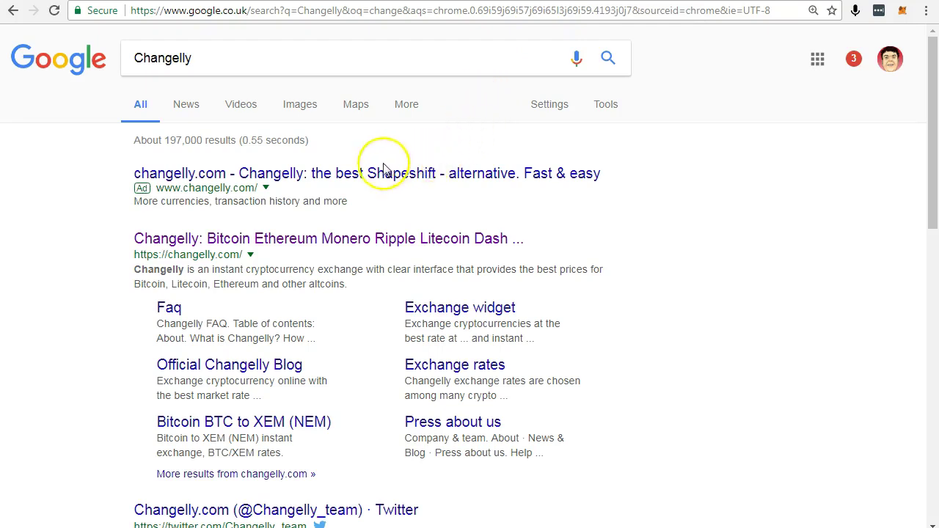
pyautogui.click(291, 240)
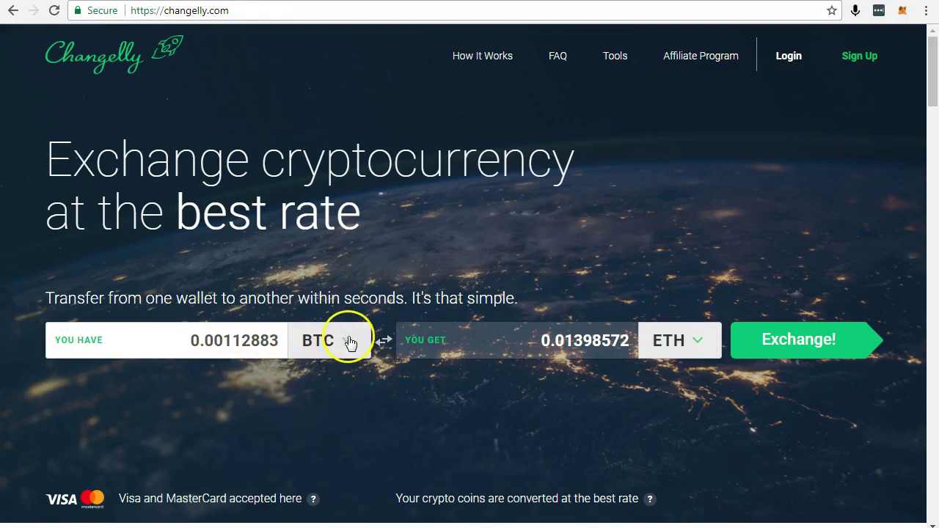
# Start a BTC-to-ETH exchange, choose an existing account, then dismiss the welcome prompt.
pyautogui.click(761, 339)
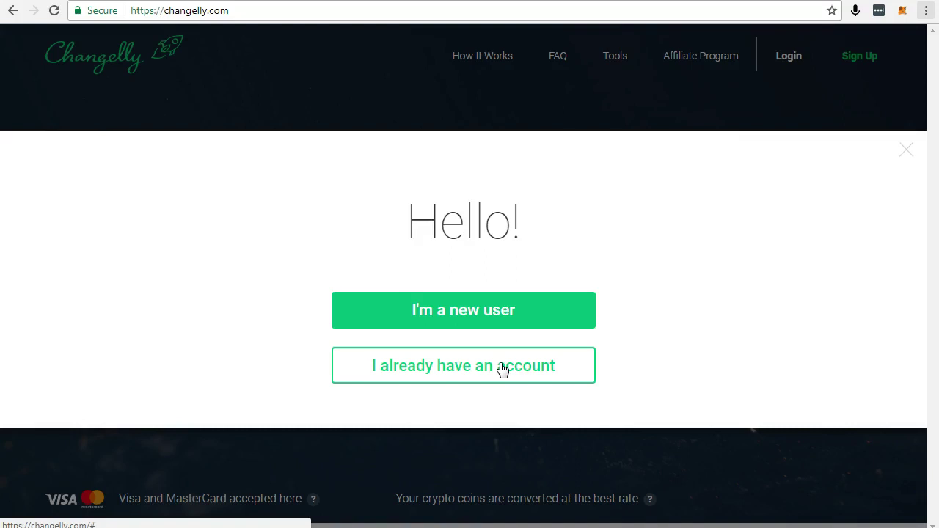
pyautogui.click(551, 367)
pyautogui.click(787, 64)
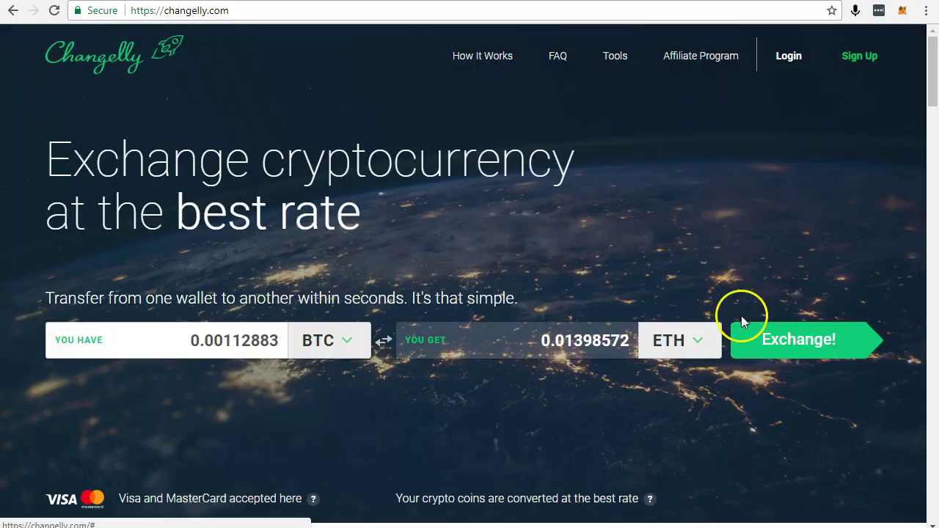
# Check the pay-with currency list, keep BTC, and restart the BTC-to-ETH exchange.
pyautogui.scroll(-2, 626, 411)
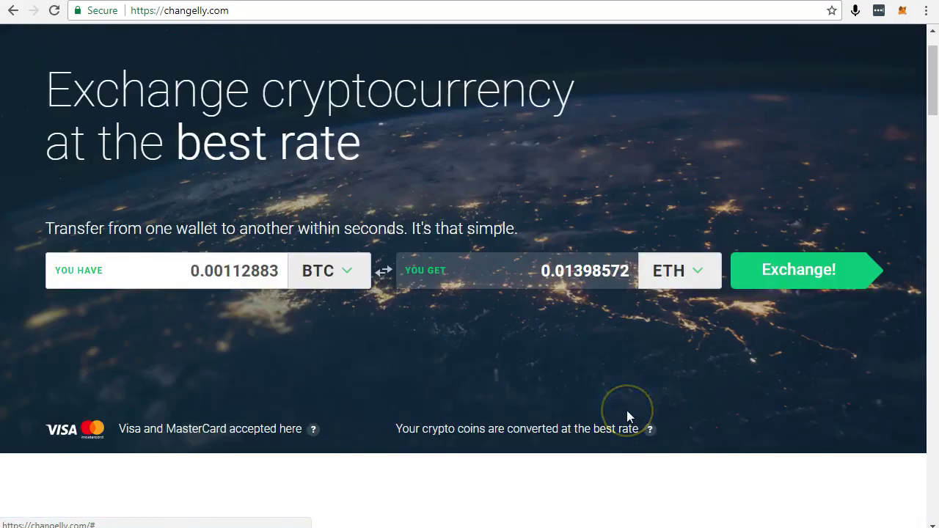
pyautogui.click(372, 253)
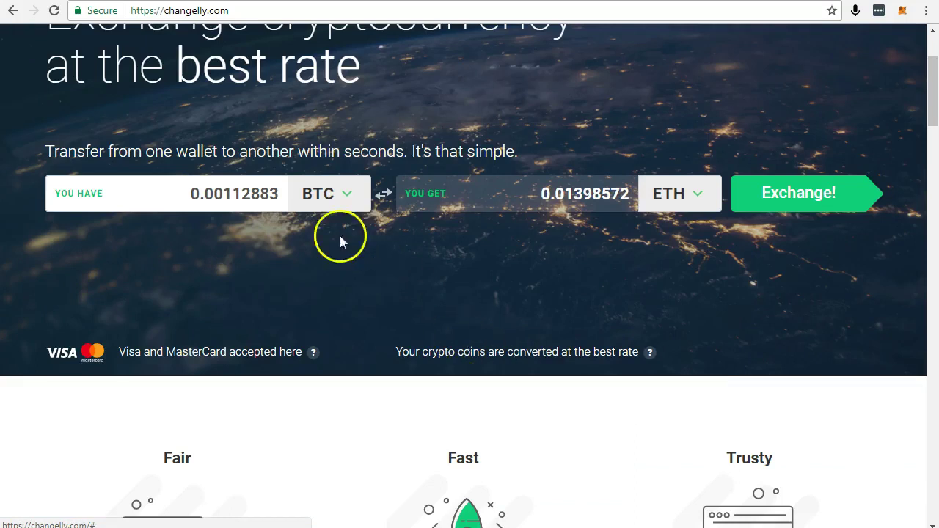
pyautogui.click(342, 195)
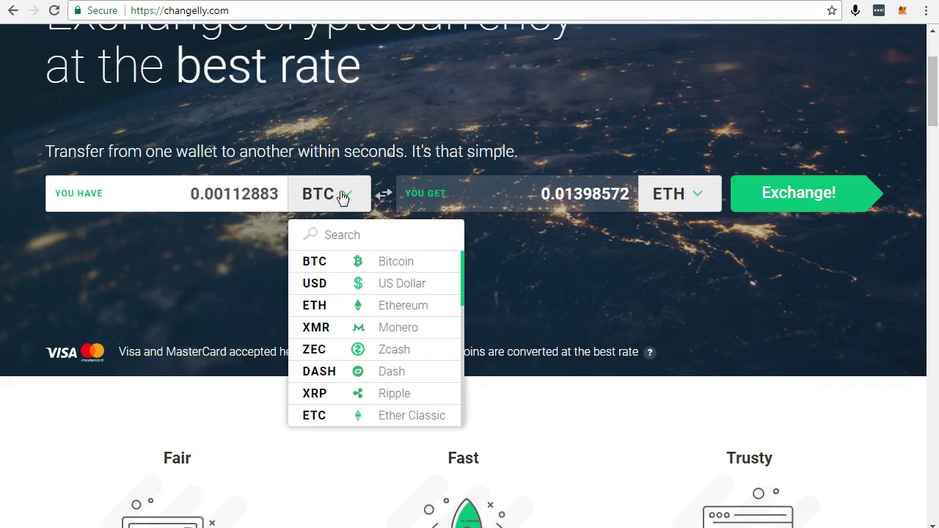
pyautogui.click(341, 195)
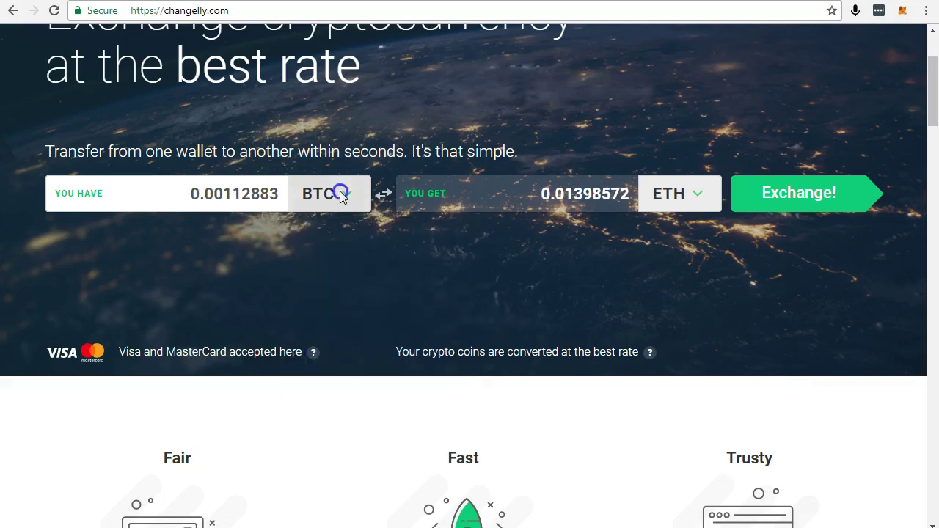
pyautogui.click(780, 195)
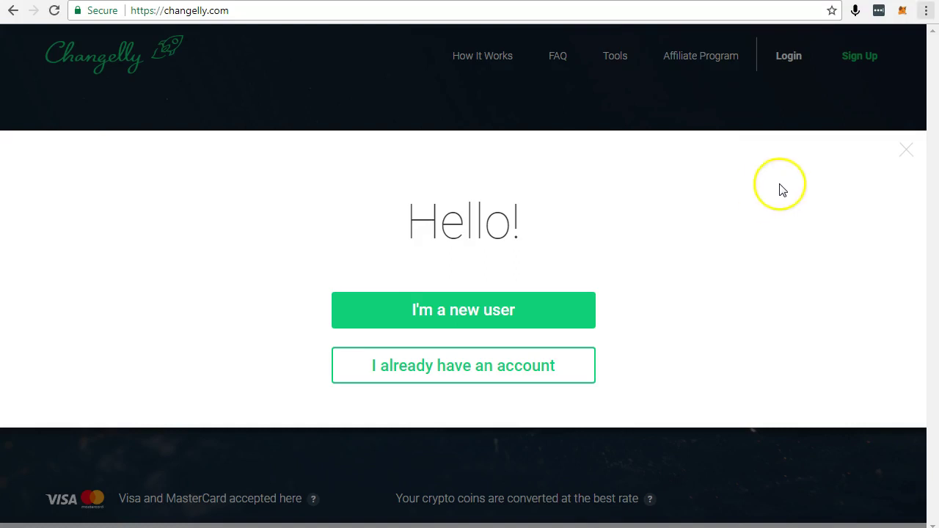
# Visit MetaMask's Settings, then return to the Account 1 overview showing 0 ETH.
pyautogui.click(903, 13)
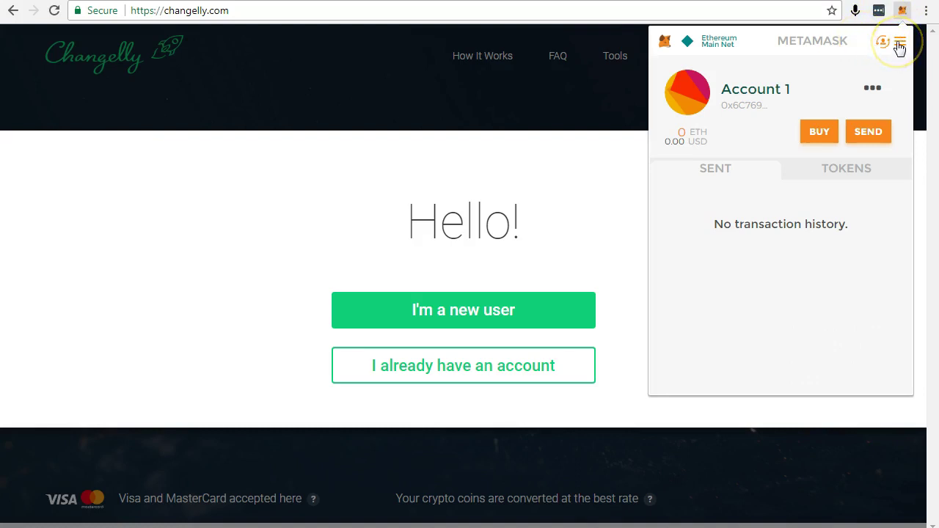
pyautogui.click(898, 44)
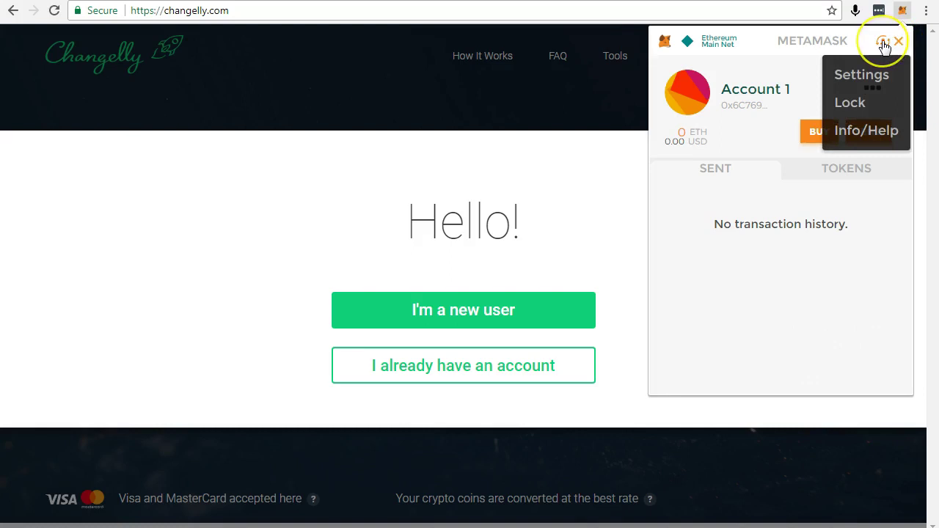
pyautogui.click(866, 77)
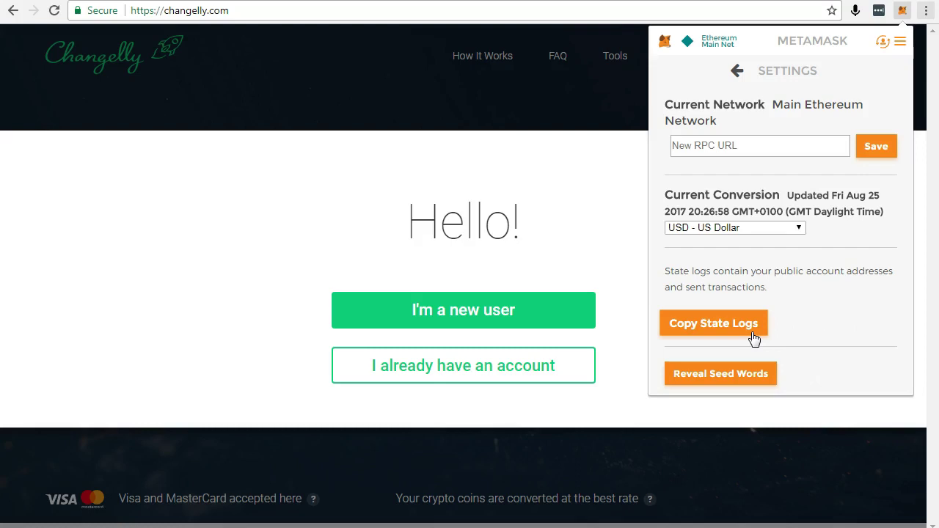
pyautogui.click(883, 42)
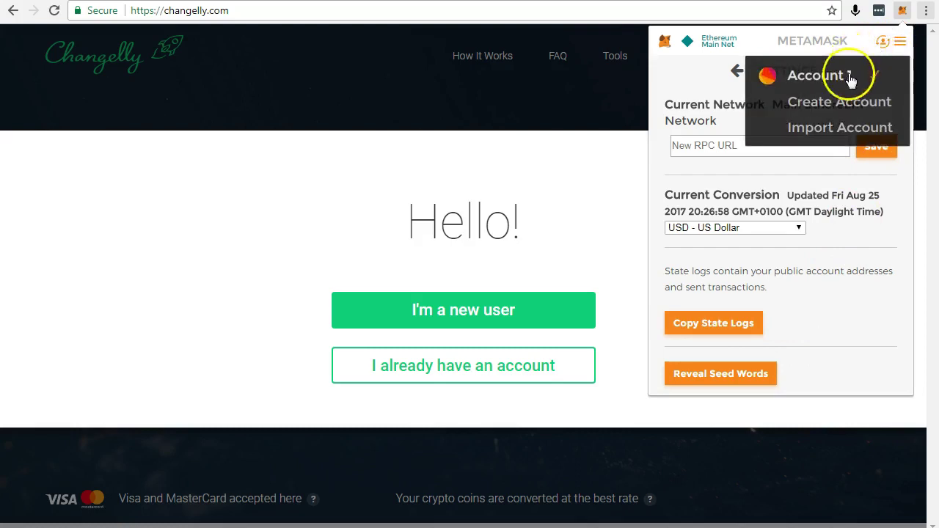
pyautogui.click(738, 72)
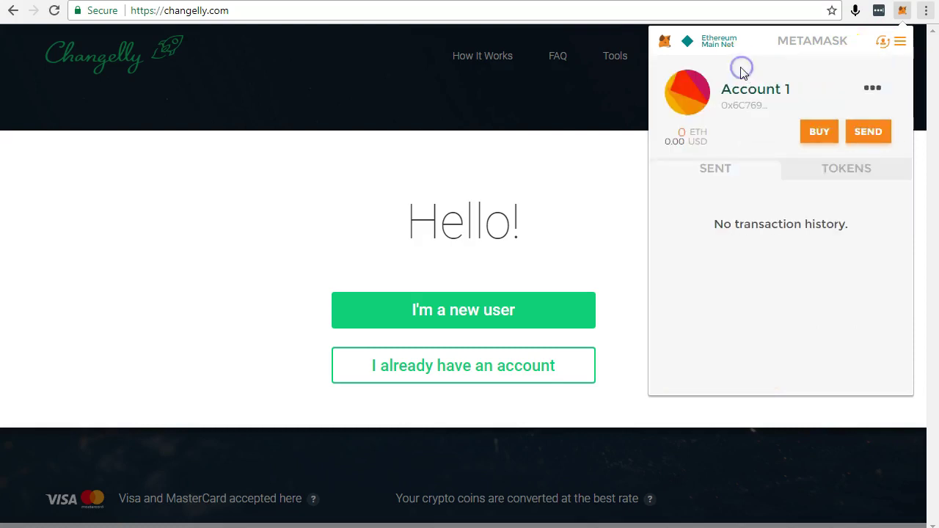
# Start buying ETH for Account 1 and copy the account's ETH address.
pyautogui.click(818, 133)
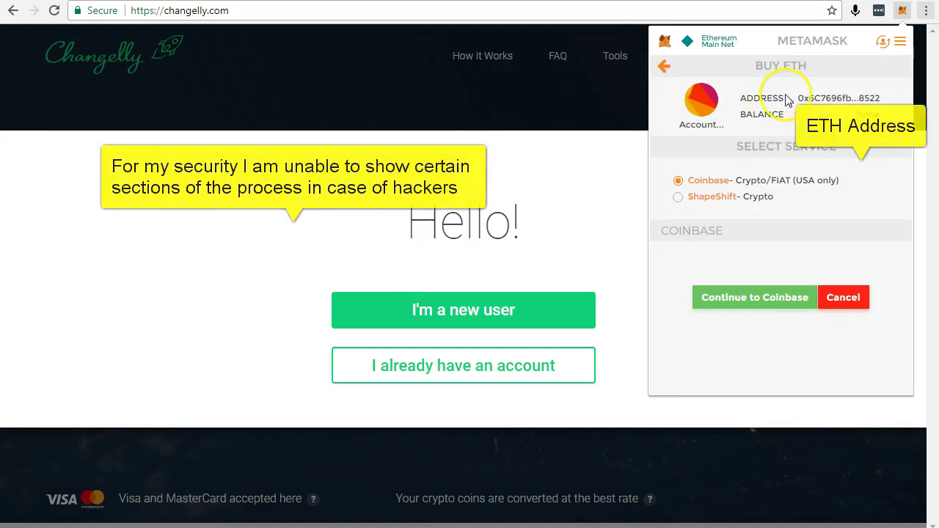
pyautogui.click(822, 95)
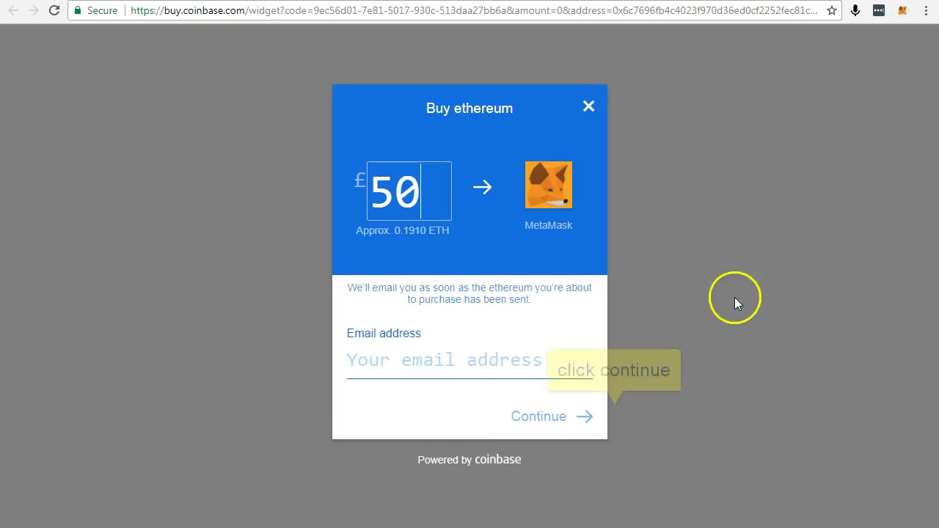
# Begin typing the buyer's email address into Coinbase's Email address field.
pyautogui.click(371, 359)
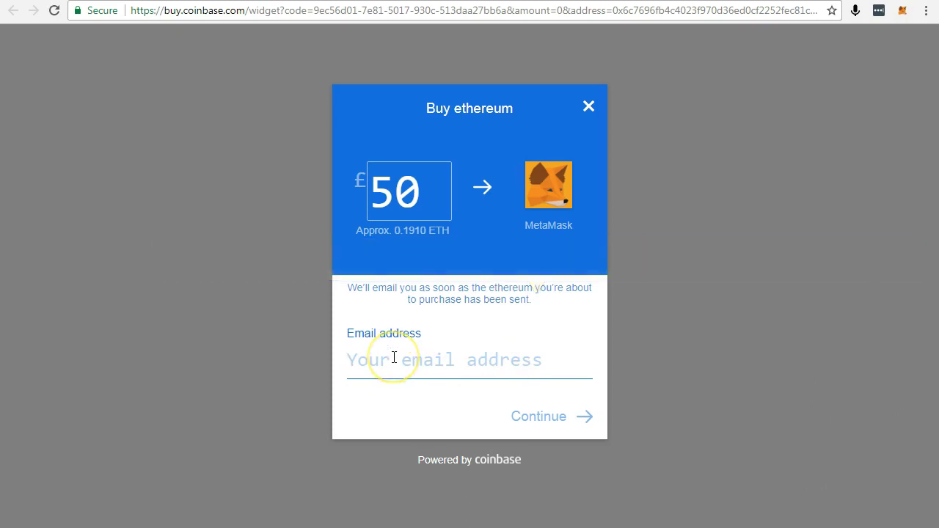
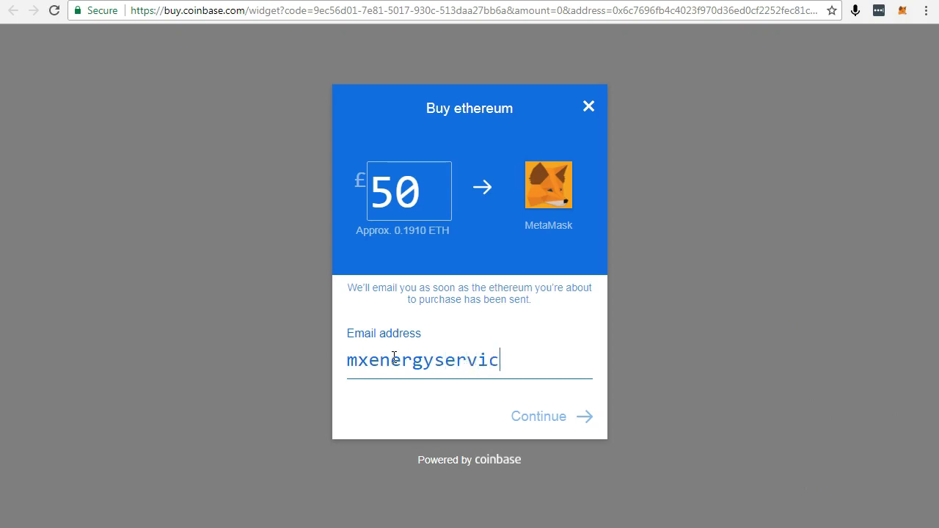